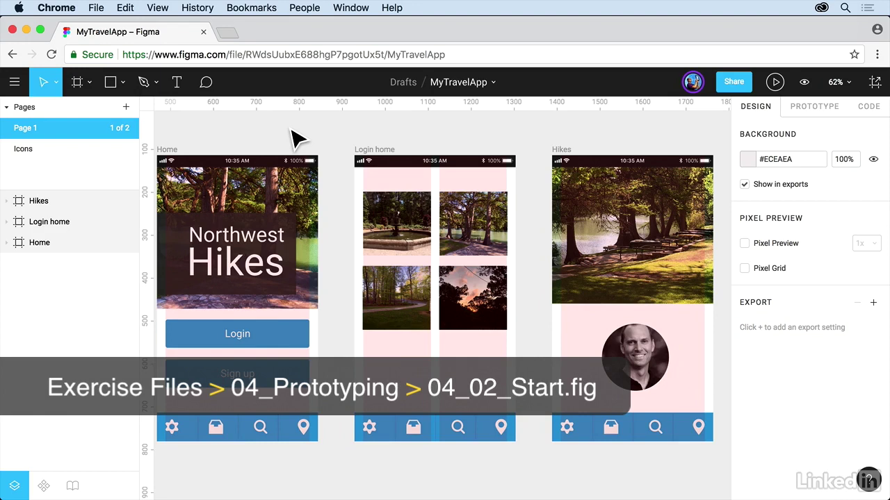
Fit the Home, Login home and Hikes frames in view and hide their pink layout grids.
{"action": "key", "text": "shift+1"}
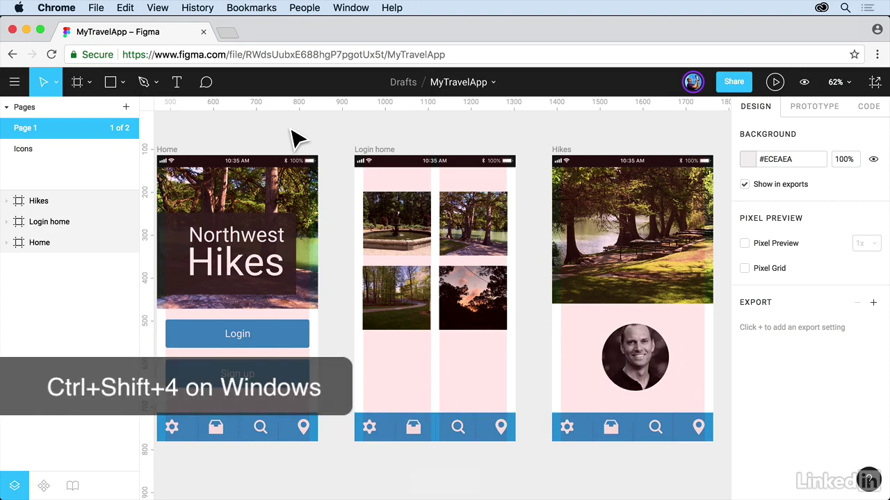
{"action": "key", "text": "ctrl+g"}
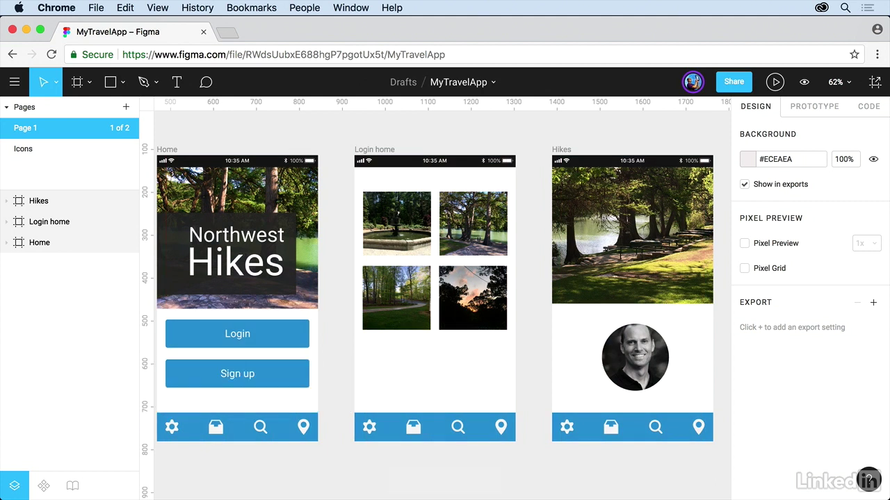
Show the Prototype settings and leave Home as the origin frame after briefly trying Login home.
{"action": "left_click", "coordinate": [822, 106]}
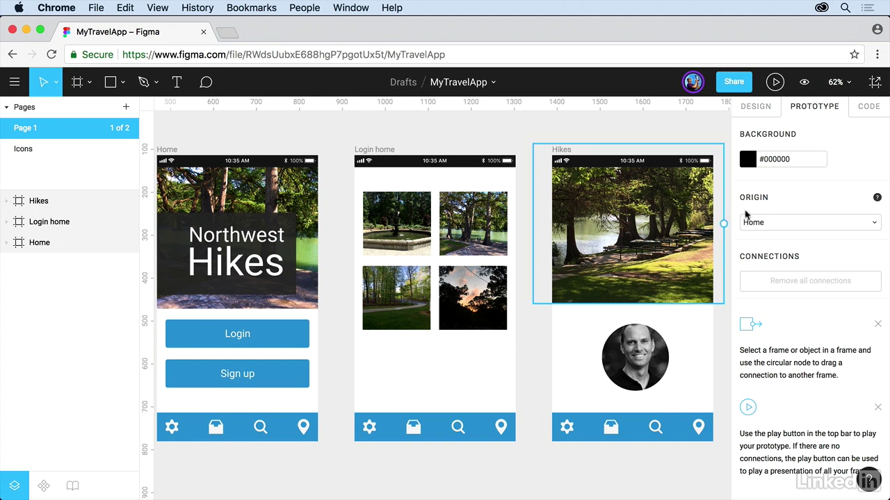
{"action": "left_click", "coordinate": [806, 222]}
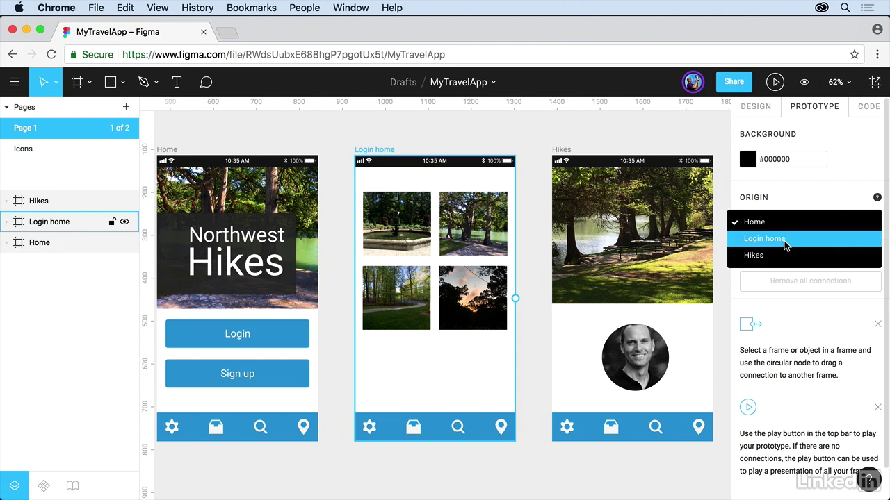
{"action": "left_click", "coordinate": [785, 244]}
{"action": "left_click", "coordinate": [784, 224]}
{"action": "left_click", "coordinate": [780, 206]}
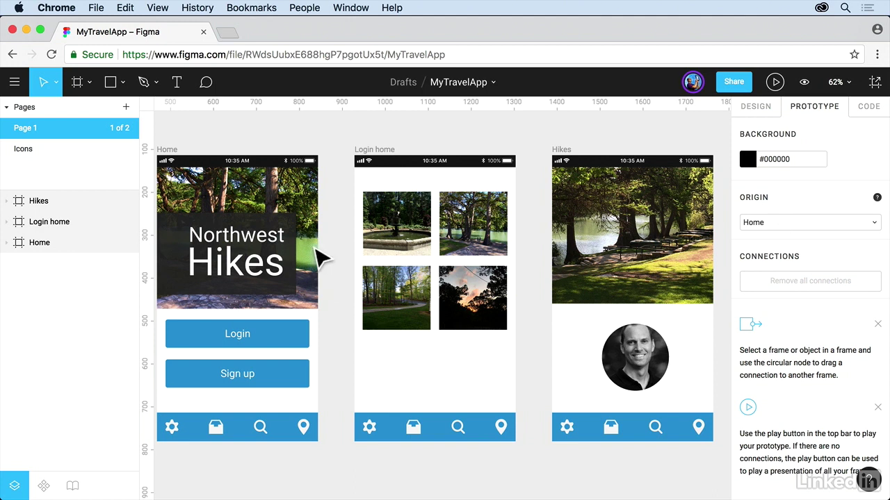
Link the search_icon in Home's tab bar to the Login home frame with an Instant transition.
{"action": "left_click", "coordinate": [175, 160]}
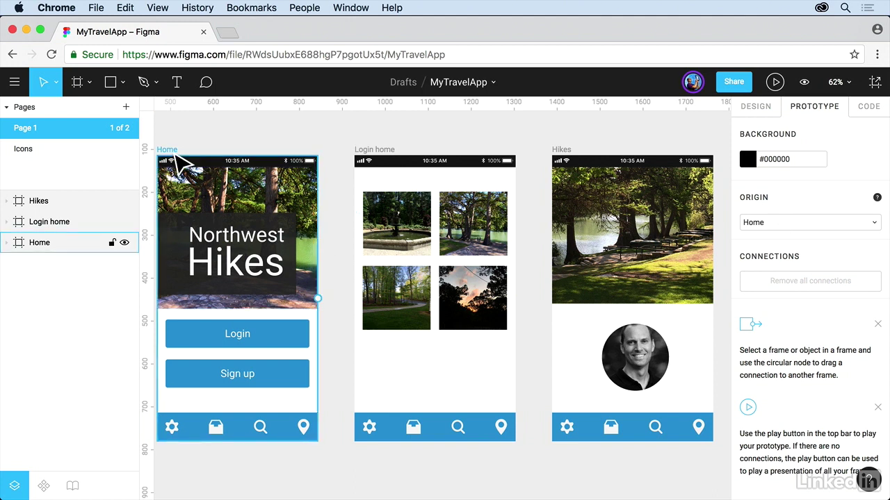
{"action": "key", "text": "Escape"}
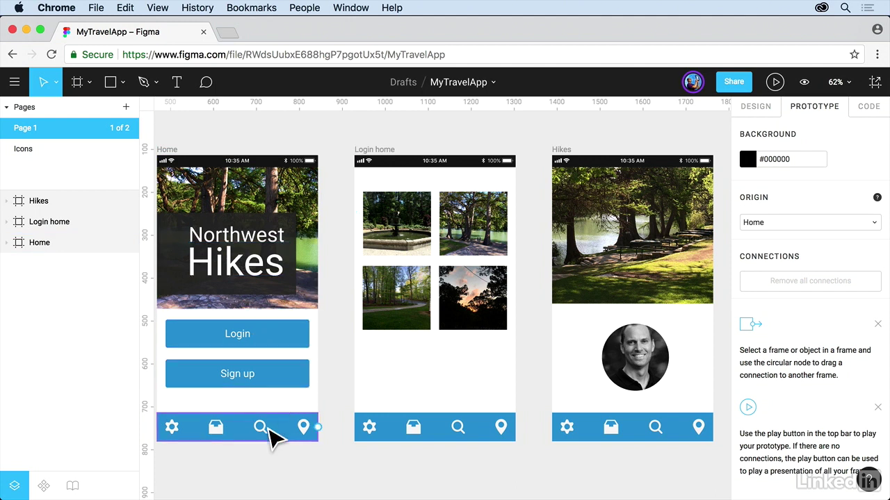
{"action": "double_click", "coordinate": [264, 429]}
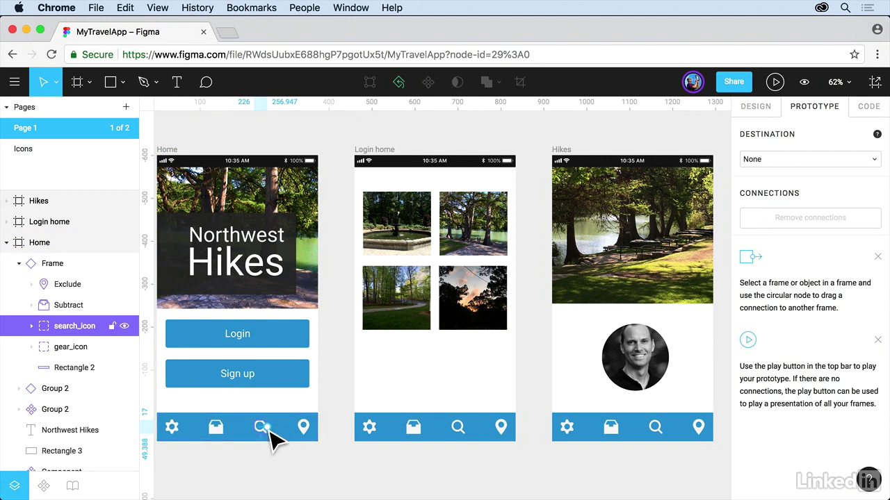
{"action": "left_click_drag", "start_coordinate": [272, 429], "coordinate": [377, 321]}
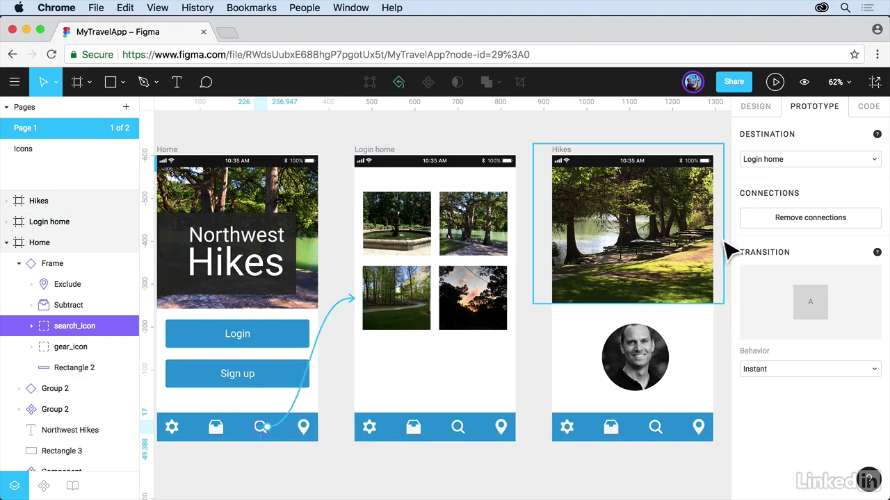
{"action": "mouse_move", "coordinate": [815, 310]}
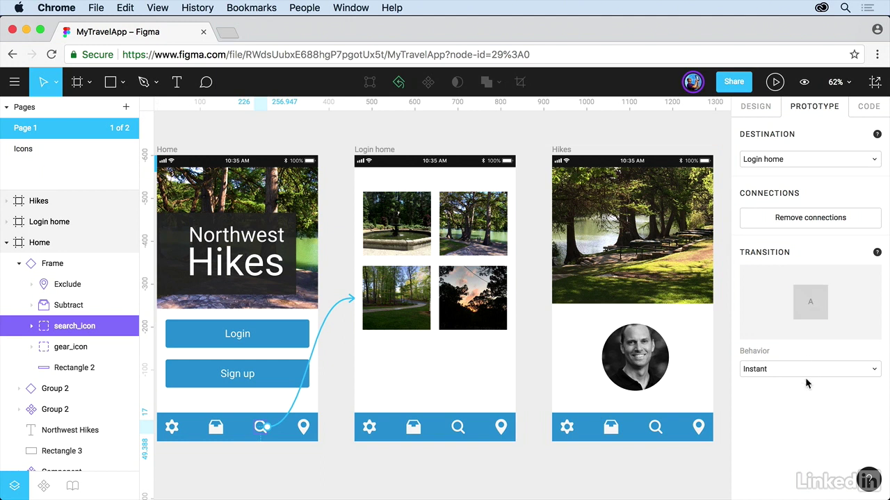
Change the search-icon transition from Instant to a rightward 300ms Push with Ease In And Out easing.
{"action": "left_click", "coordinate": [806, 370]}
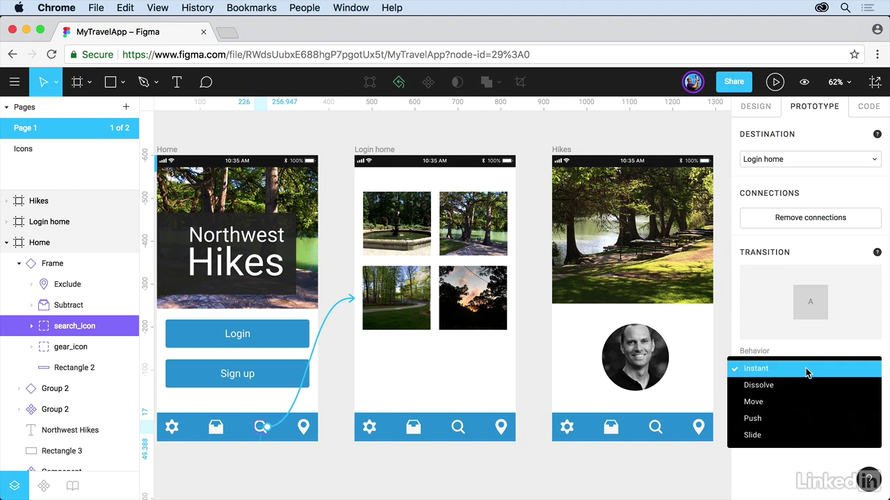
{"action": "left_click", "coordinate": [800, 417]}
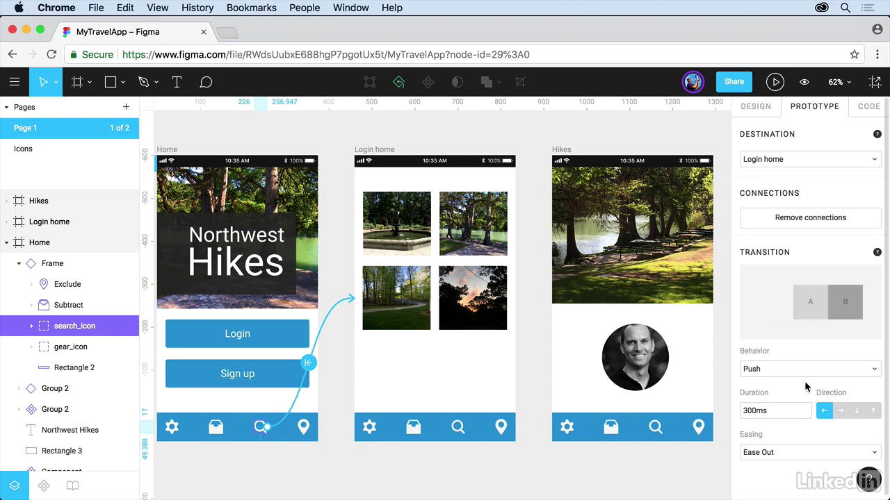
{"action": "left_click", "coordinate": [791, 414]}
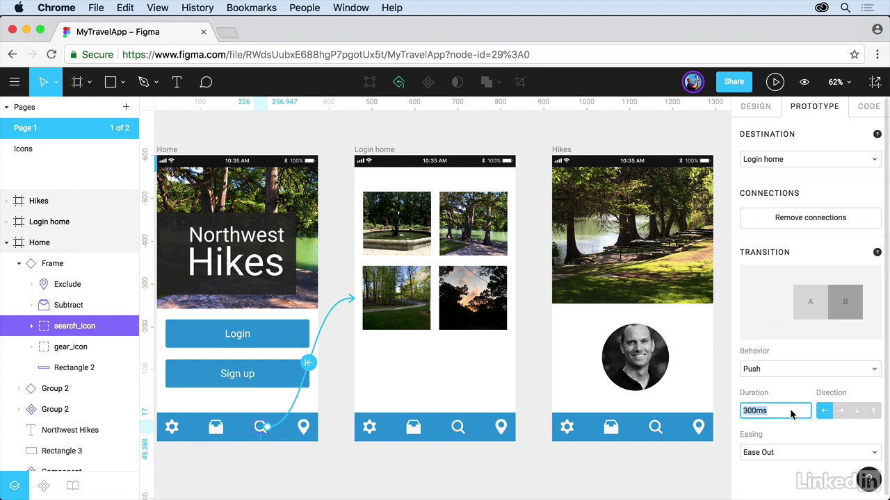
{"action": "left_click", "coordinate": [840, 411]}
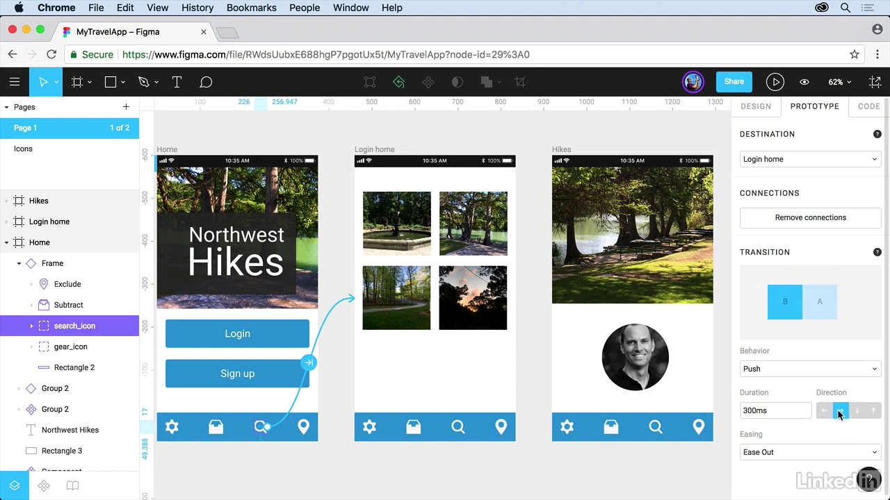
{"action": "left_click", "coordinate": [873, 453]}
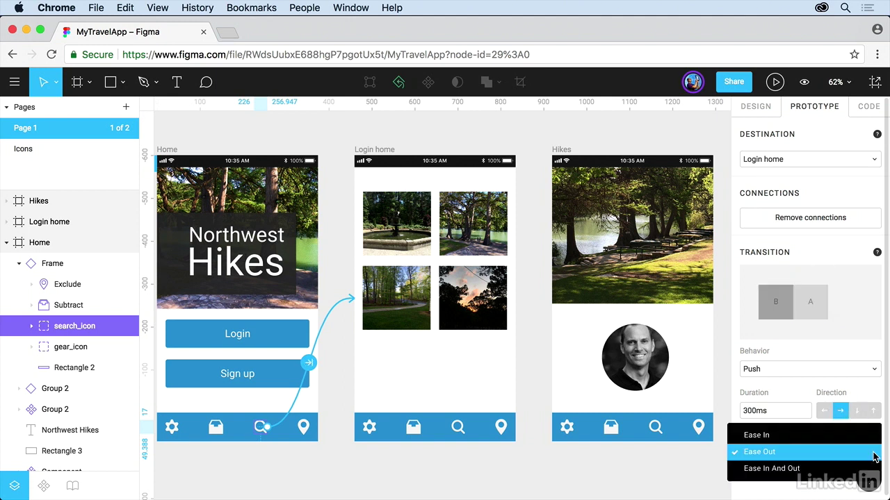
{"action": "left_click", "coordinate": [799, 470]}
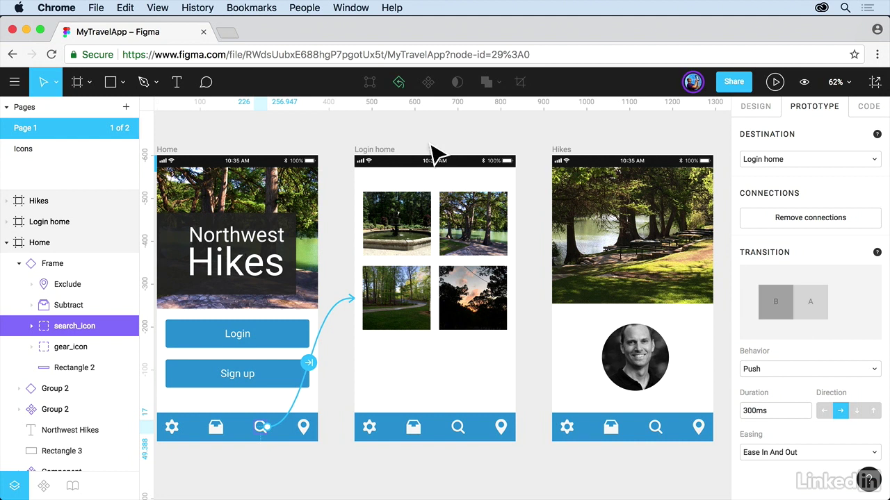
Drag a connection from the Login home frame's edge node onto the Hikes frame.
{"action": "left_click", "coordinate": [375, 161]}
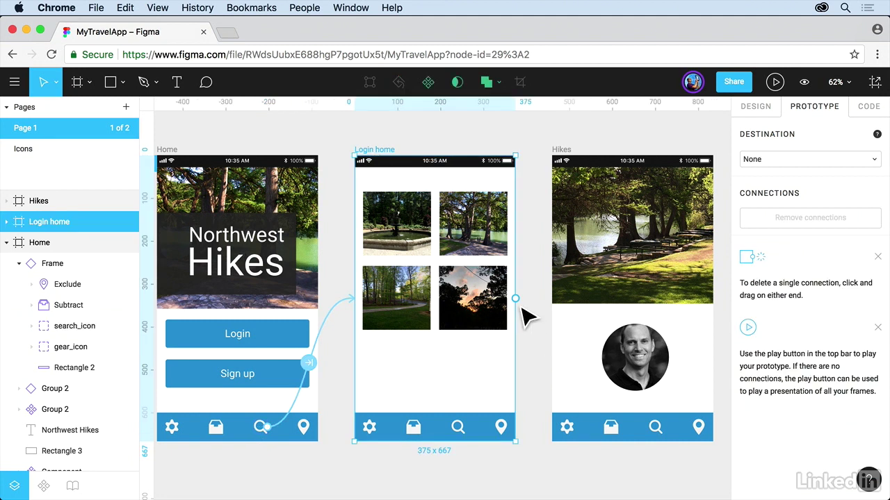
{"action": "left_click_drag", "start_coordinate": [519, 304], "coordinate": [582, 375]}
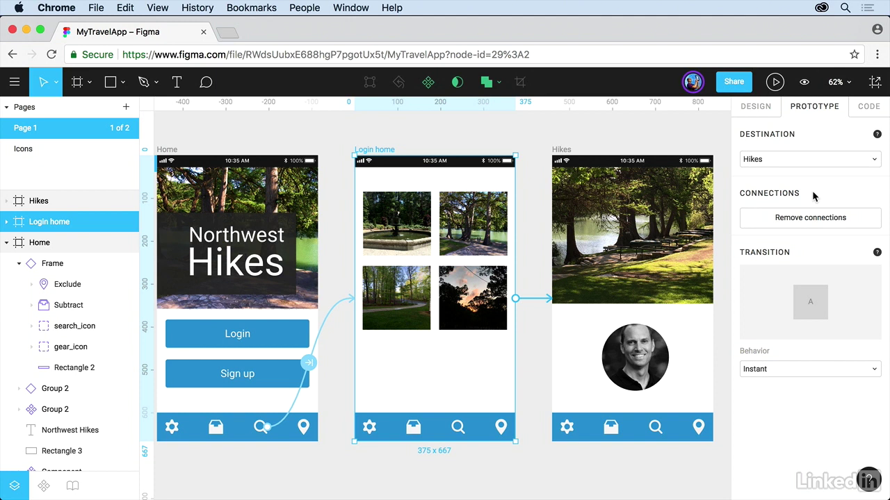
Present the prototype and click from Home through the search link to the profile screen.
{"action": "left_click", "coordinate": [774, 83]}
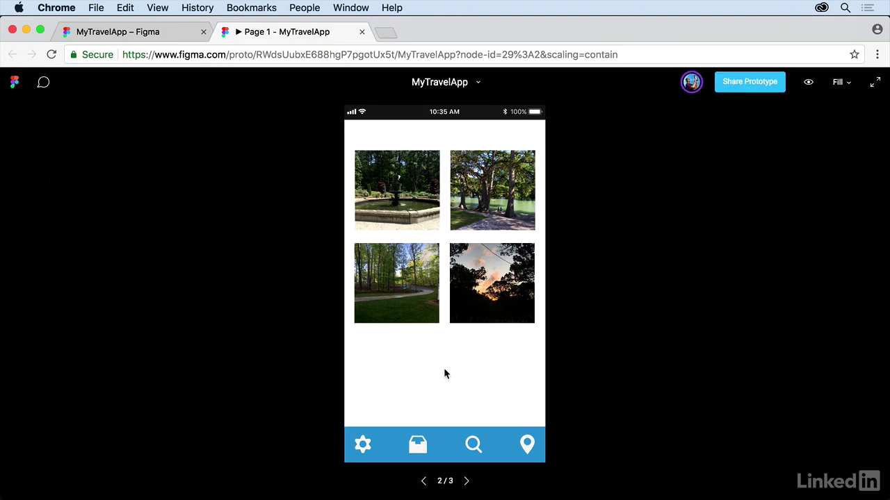
{"action": "left_click", "coordinate": [423, 481]}
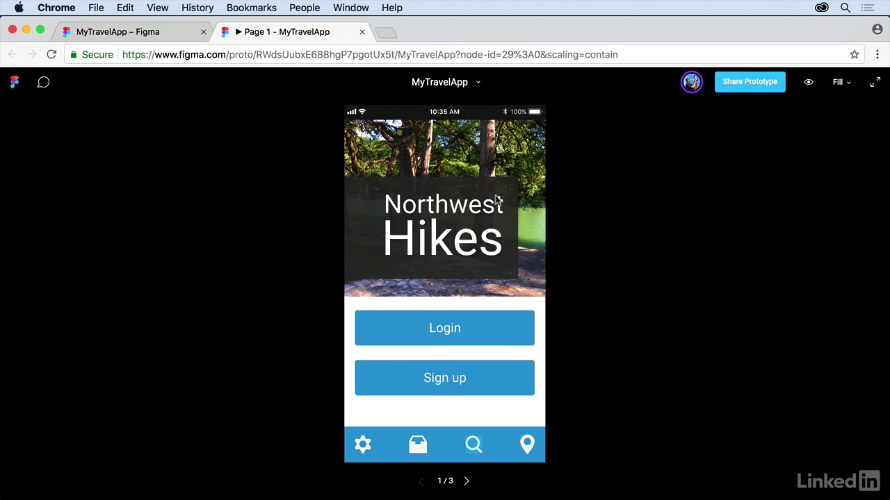
{"action": "left_click", "coordinate": [478, 451]}
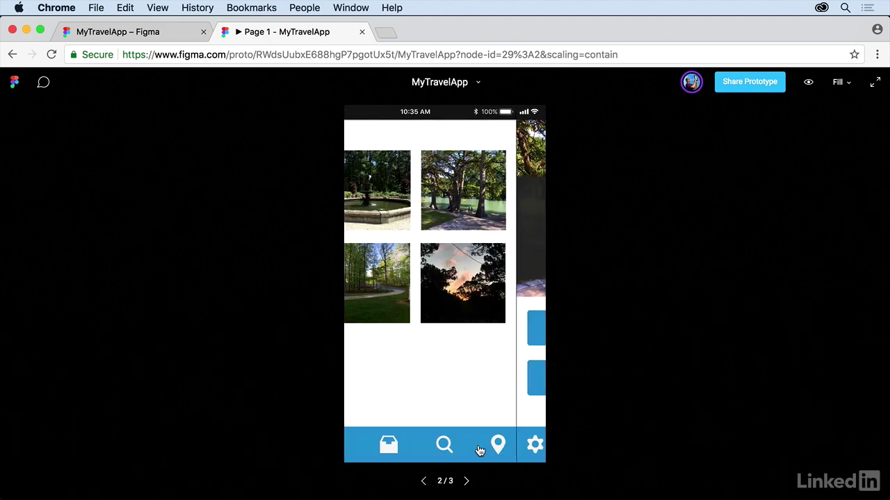
{"action": "left_click", "coordinate": [444, 348]}
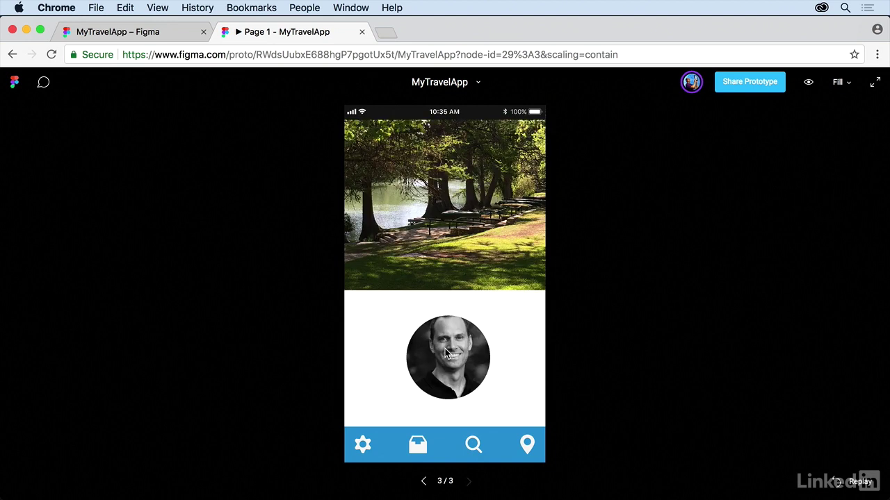
{"action": "left_click", "coordinate": [425, 481]}
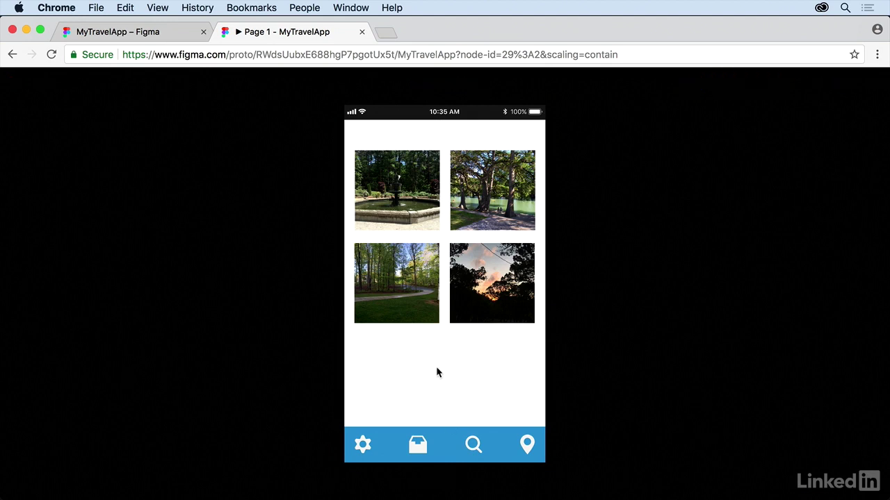
{"action": "left_click", "coordinate": [459, 393]}
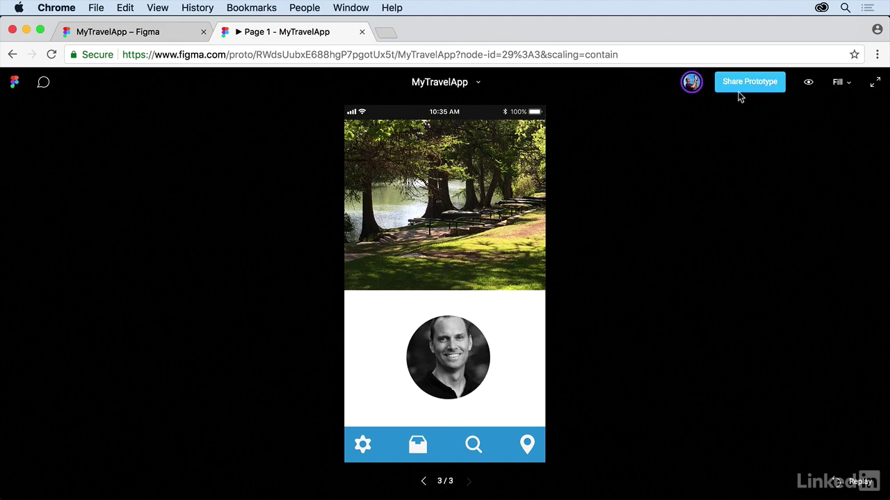
Open the prototype's Share options, then dismiss them by clicking outside.
{"action": "left_click", "coordinate": [747, 89]}
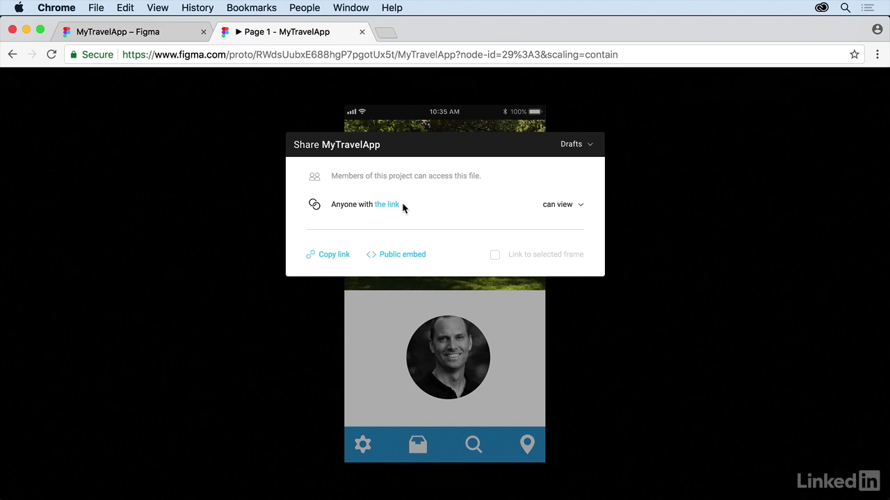
{"action": "left_click", "coordinate": [182, 258]}
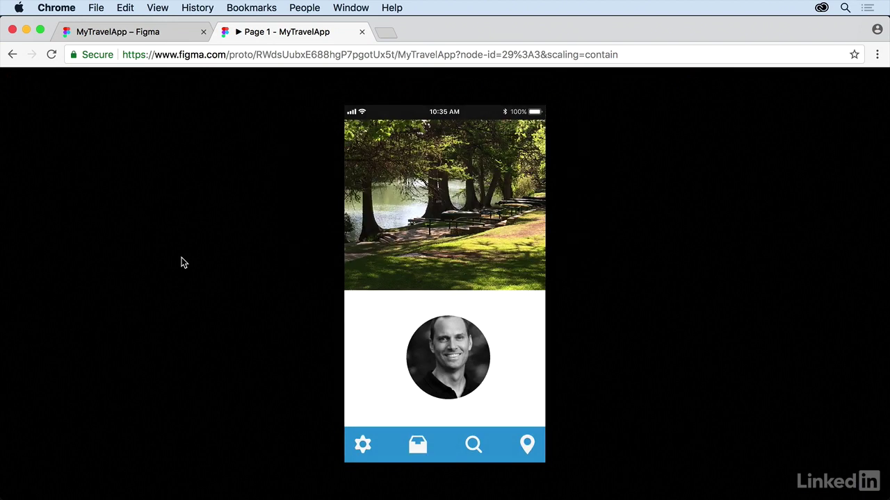
{"action": "mouse_move", "coordinate": [230, 306]}
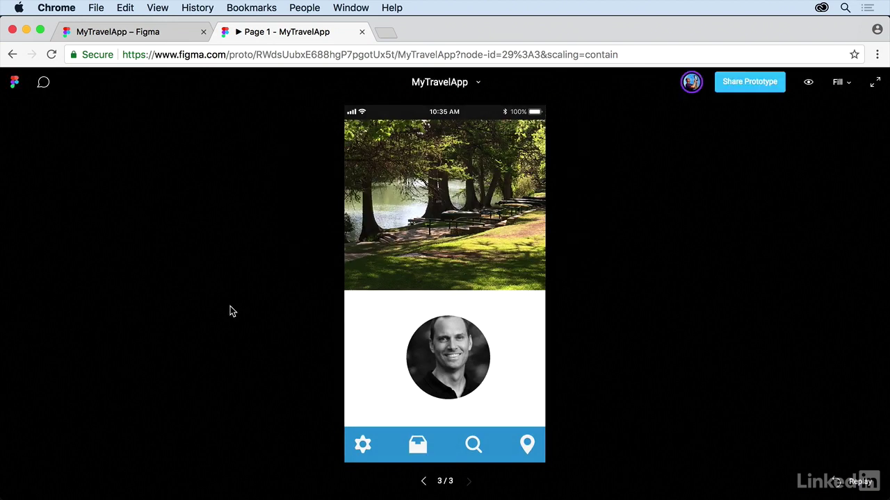
Close the prototype tab and zoom out to show all MyTravelApp frames.
{"action": "left_click", "coordinate": [362, 32]}
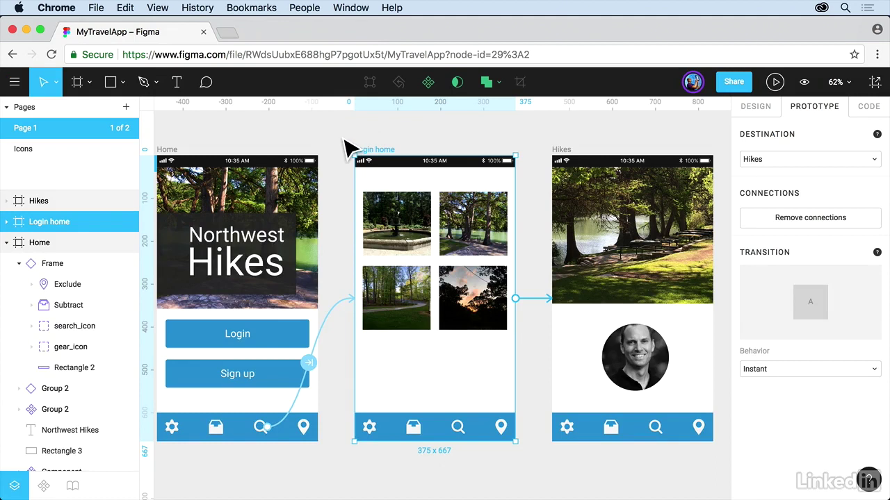
{"action": "key", "text": "minus"}
{"action": "left_click", "coordinate": [353, 183]}
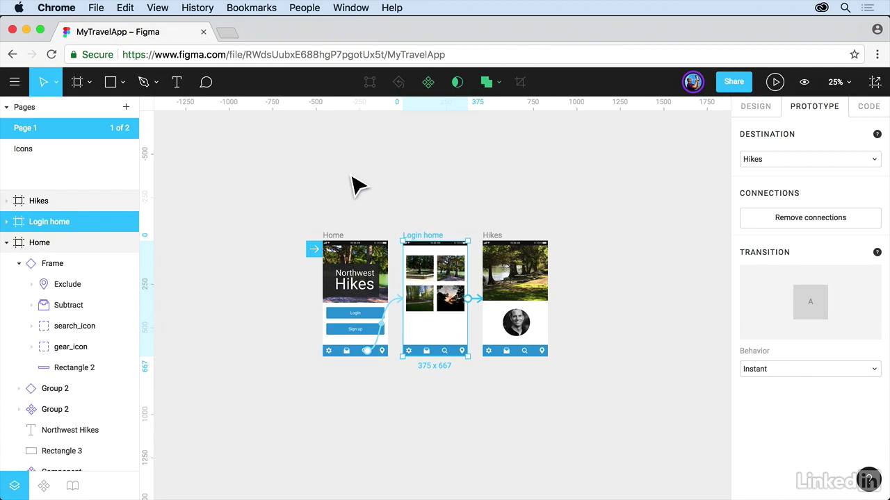
{"action": "left_click_drag", "start_coordinate": [452, 301], "coordinate": [433, 229]}
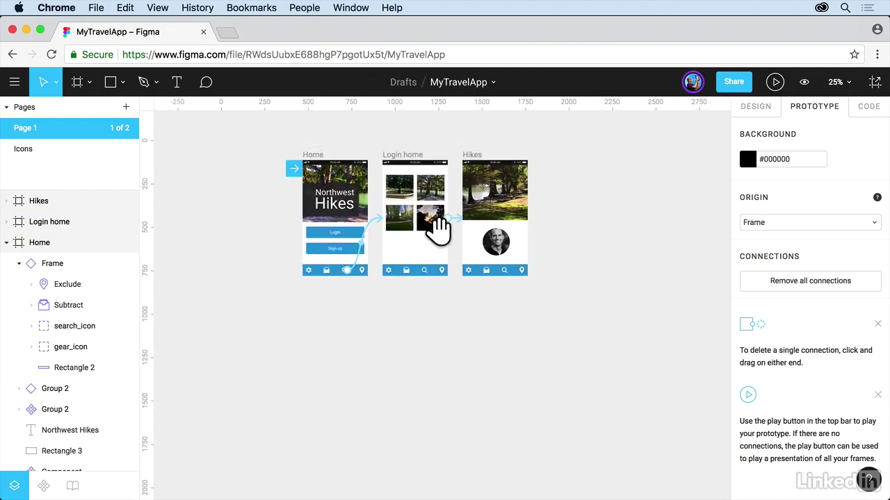
Drag the blue starting-point flag onto the Home frame so Origin reads Home.
{"action": "left_click", "coordinate": [311, 157]}
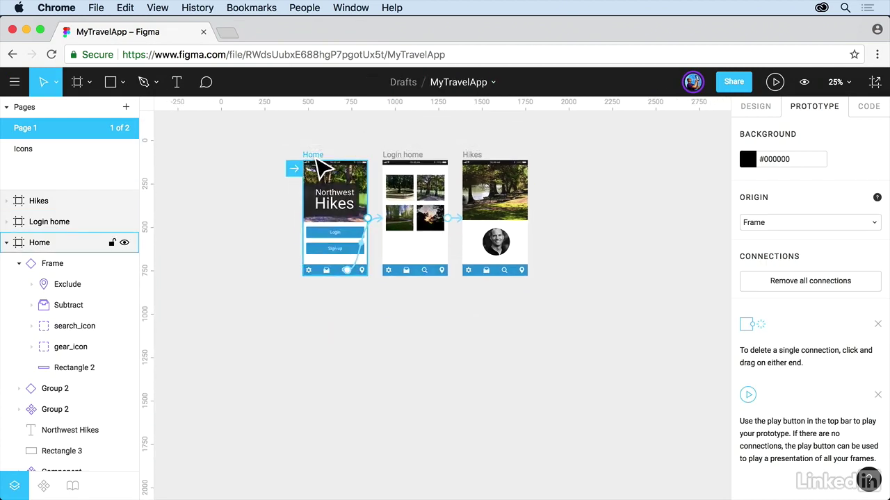
{"action": "left_click", "coordinate": [294, 169]}
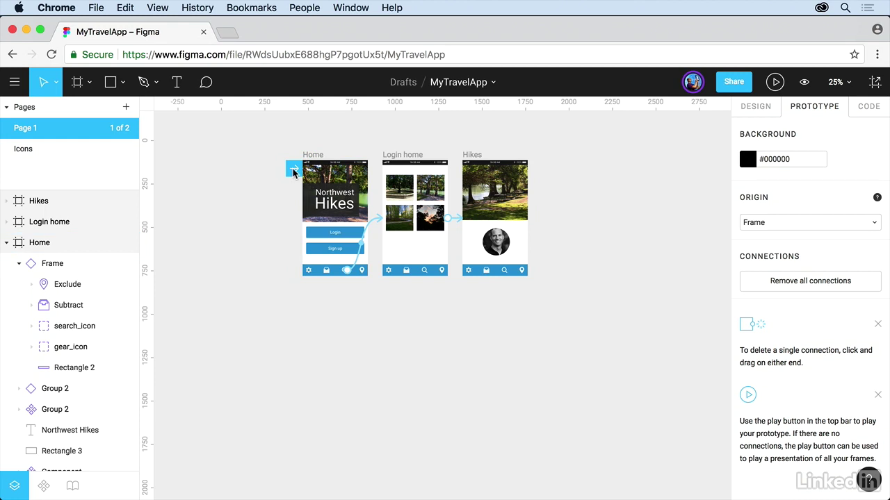
{"action": "mouse_move", "coordinate": [294, 169]}
{"action": "left_mouse_down"}
{"action": "mouse_move", "coordinate": [380, 175]}
{"action": "mouse_move", "coordinate": [300, 174]}
{"action": "left_mouse_up"}
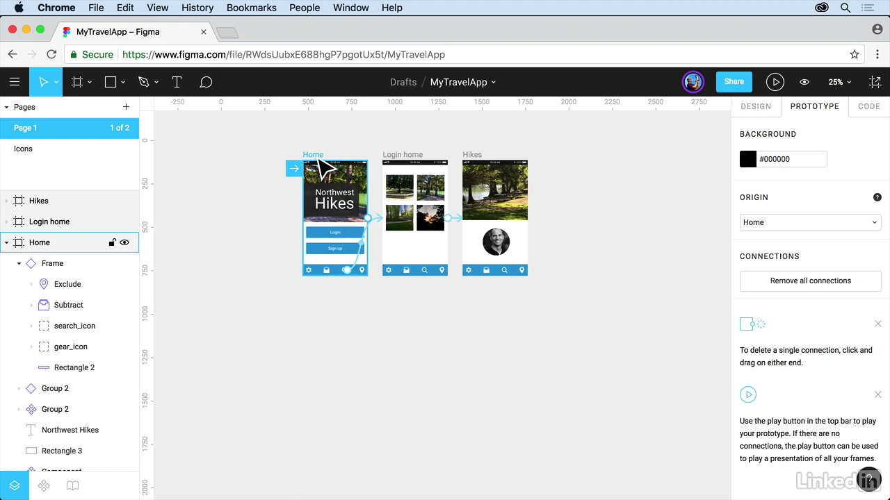
Option-drag the Home frame downward to place a copy below the original.
{"action": "left_click", "coordinate": [321, 166]}
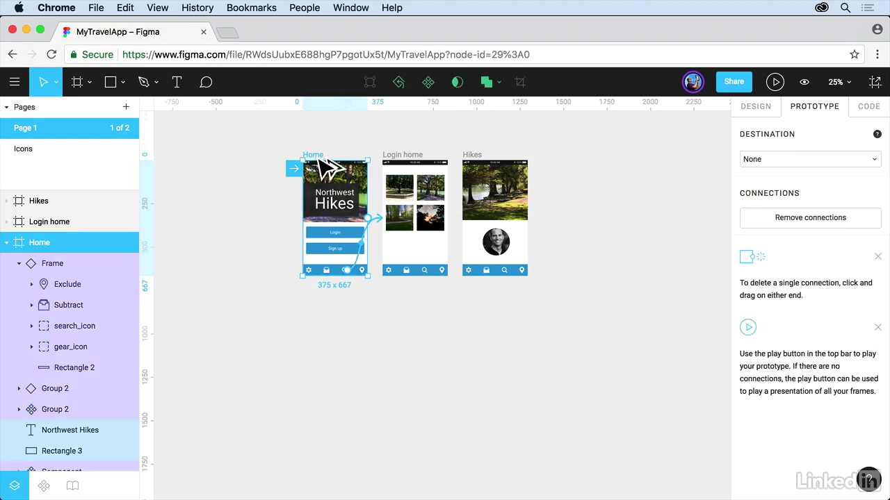
{"action": "left_click_drag", "start_coordinate": [327, 218], "coordinate": [320, 297]}
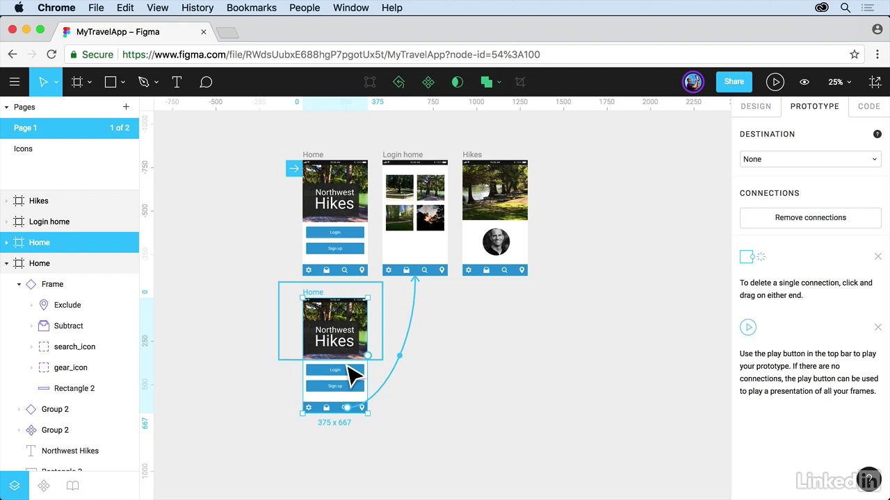
Draw a rectangle over the copied Home frame and stretch it to 375 x 667.
{"action": "left_click", "coordinate": [109, 82]}
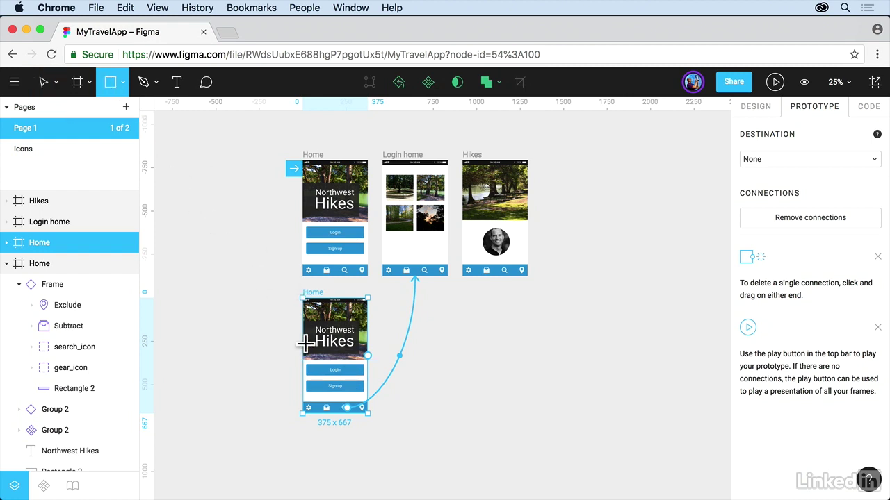
{"action": "key", "text": "shift+2"}
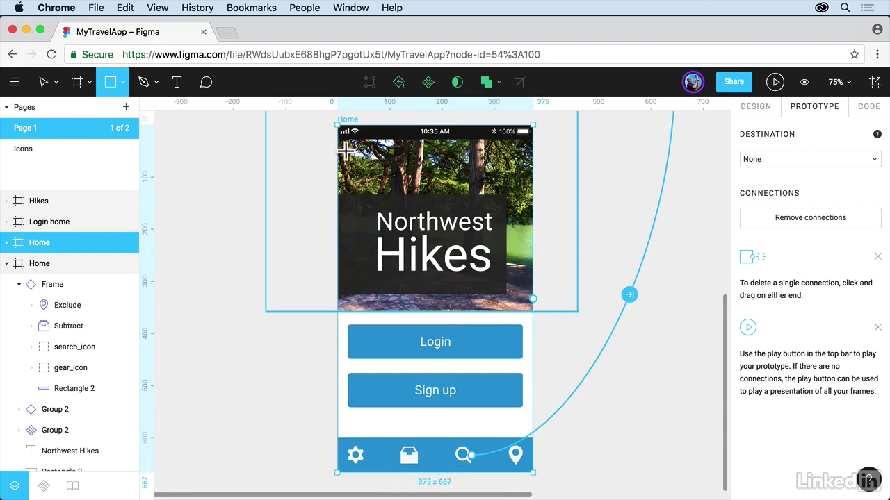
{"action": "left_click_drag", "start_coordinate": [347, 142], "coordinate": [540, 479]}
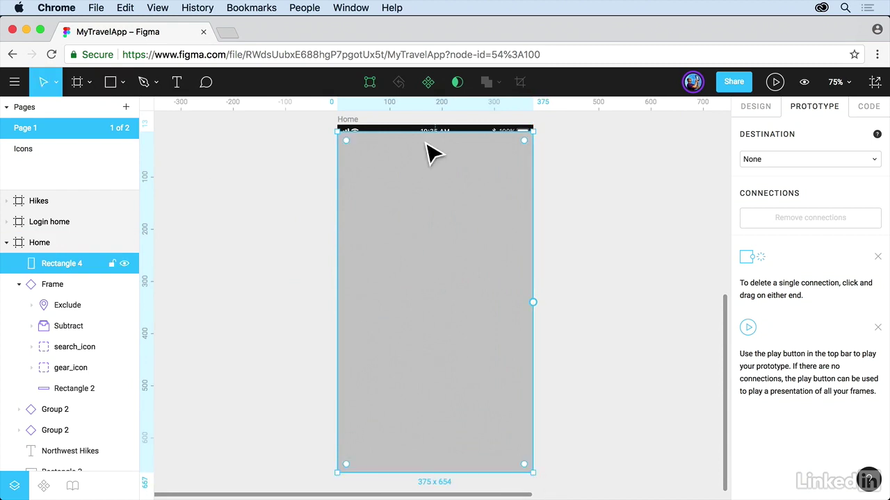
{"action": "left_click_drag", "start_coordinate": [431, 140], "coordinate": [431, 128]}
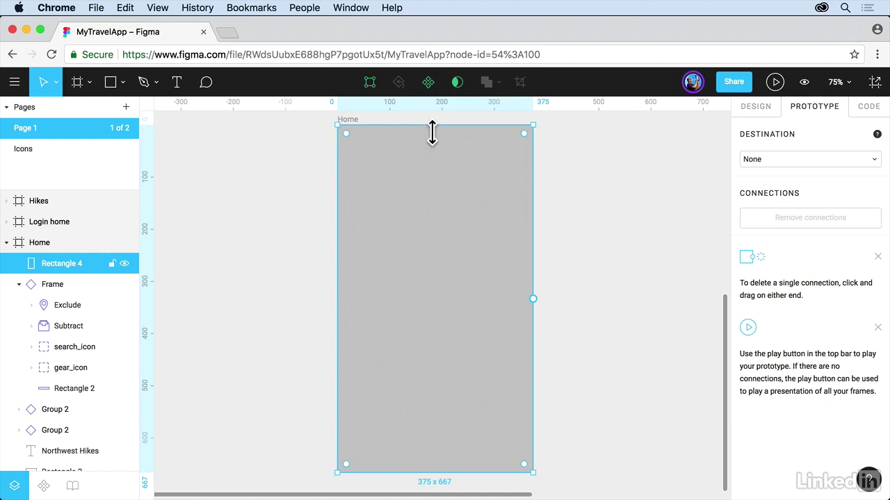
Change the rectangle's fill colour to near-black #1A1A1A.
{"action": "left_click", "coordinate": [757, 108]}
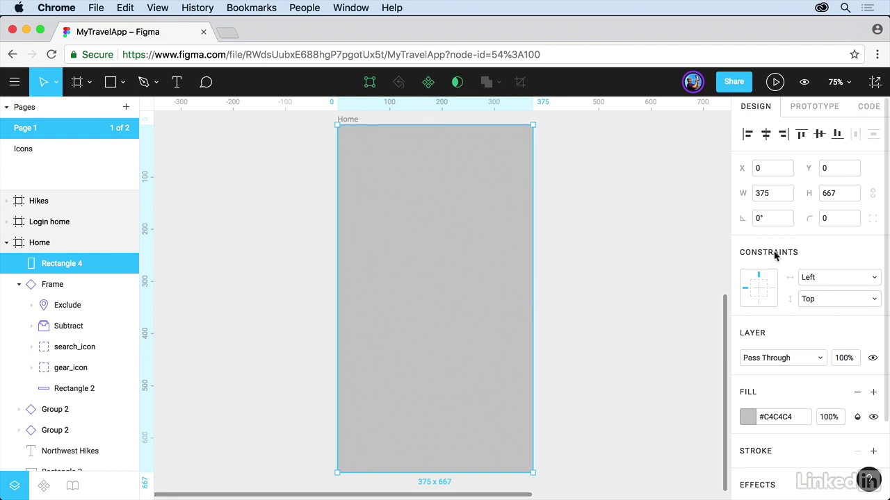
{"action": "left_click", "coordinate": [747, 416]}
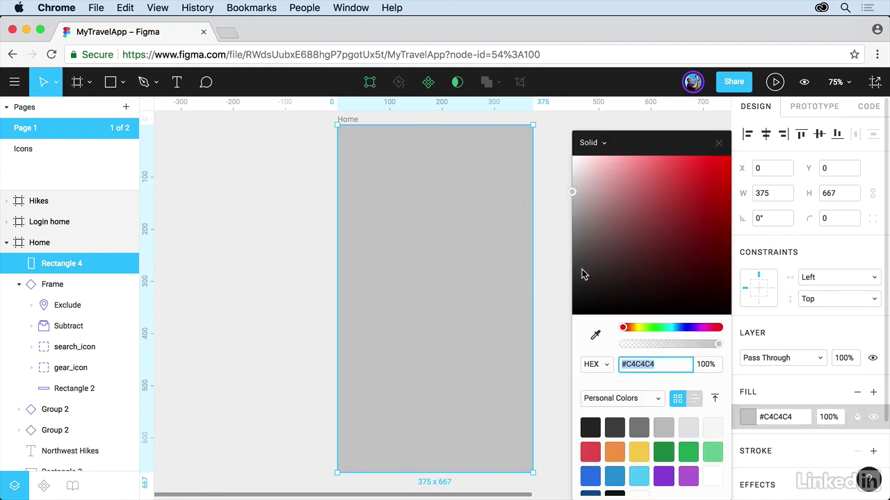
{"action": "left_click_drag", "start_coordinate": [582, 269], "coordinate": [569, 299]}
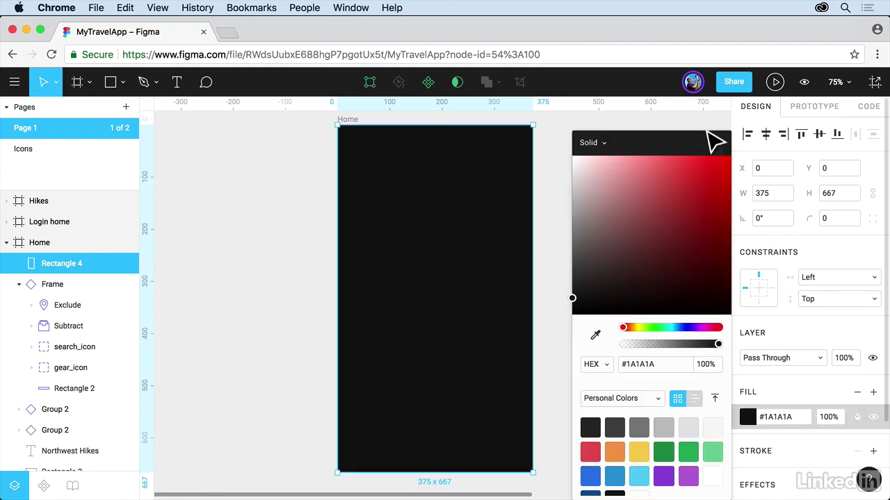
{"action": "key", "text": "Escape"}
Add a Background Blur effect to the rectangle.
{"action": "scroll", "coordinate": [873, 379], "scroll_direction": "down", "scroll_amount": 3}
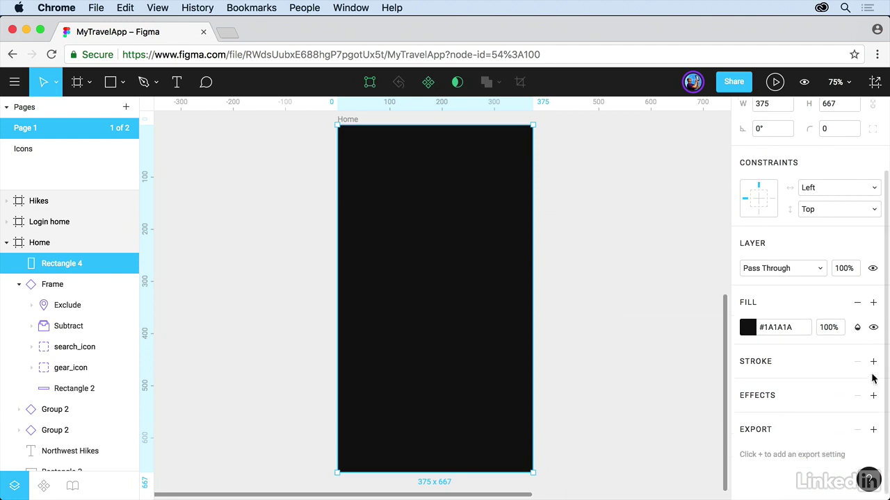
{"action": "left_click", "coordinate": [873, 390]}
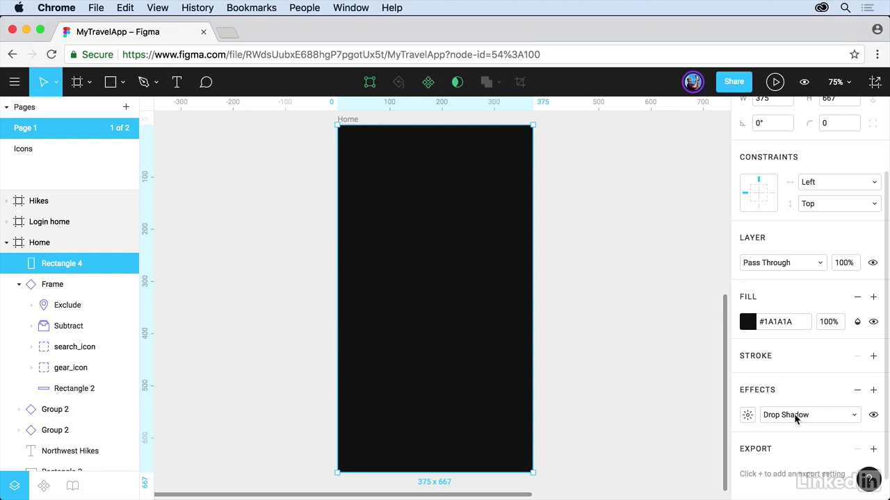
{"action": "left_click", "coordinate": [854, 416]}
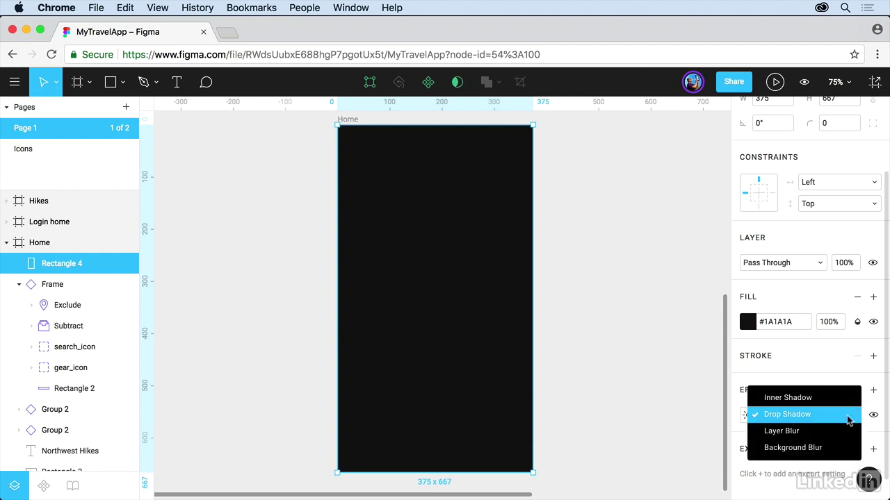
{"action": "left_click", "coordinate": [827, 449]}
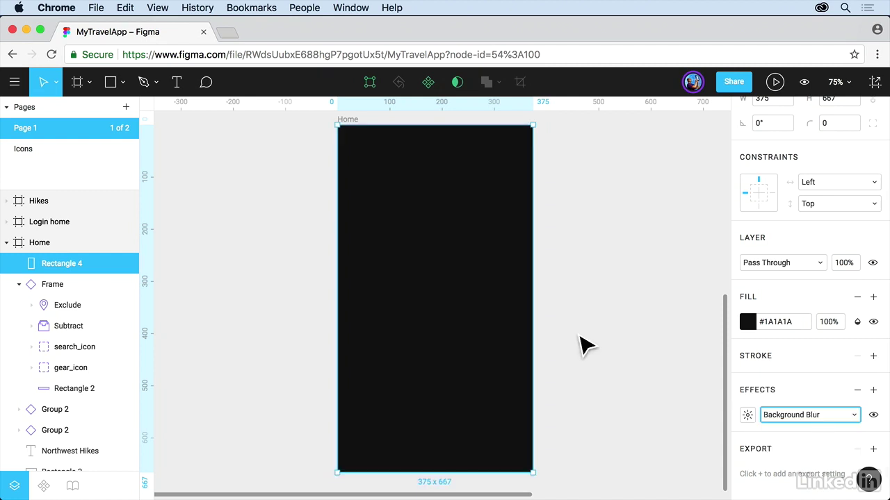
Set the rectangle's fill opacity to 80%.
{"action": "left_click", "coordinate": [830, 324]}
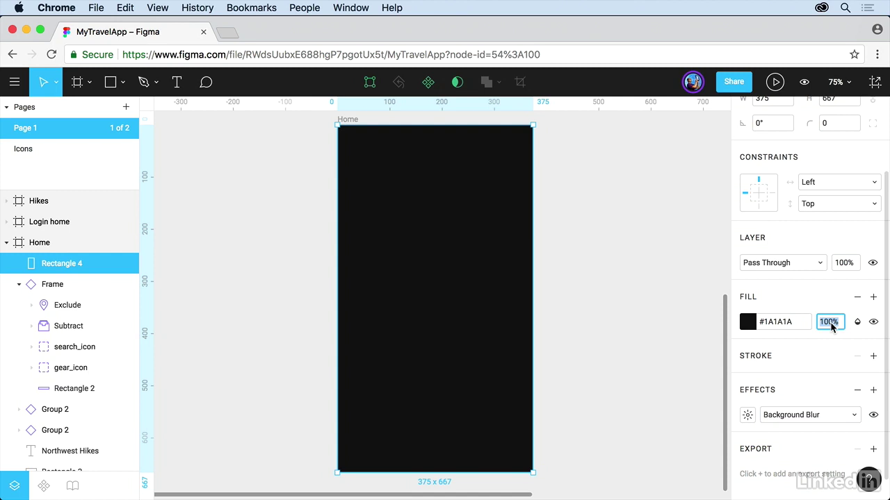
{"action": "key", "text": "shift+Down"}
{"action": "key", "text": "shift+Down"}
{"action": "key", "text": "shift+Down"}
{"action": "key", "text": "shift+Down"}
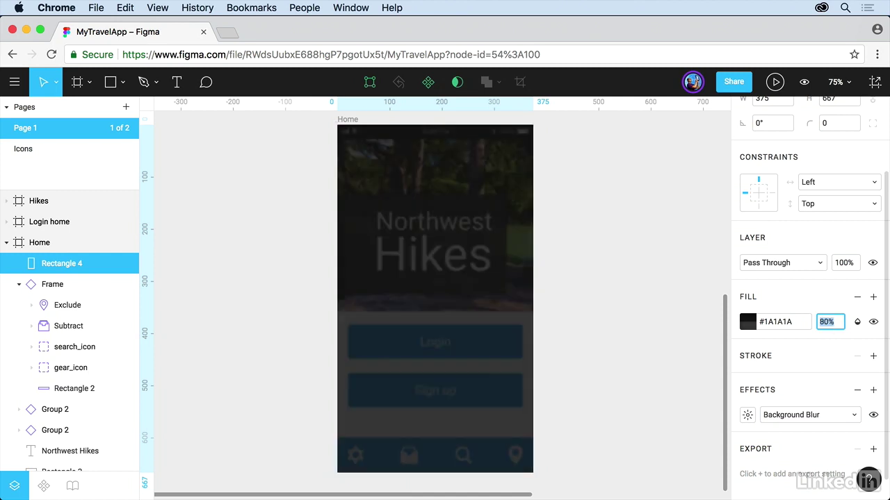
{"action": "key", "text": "shift+Down"}
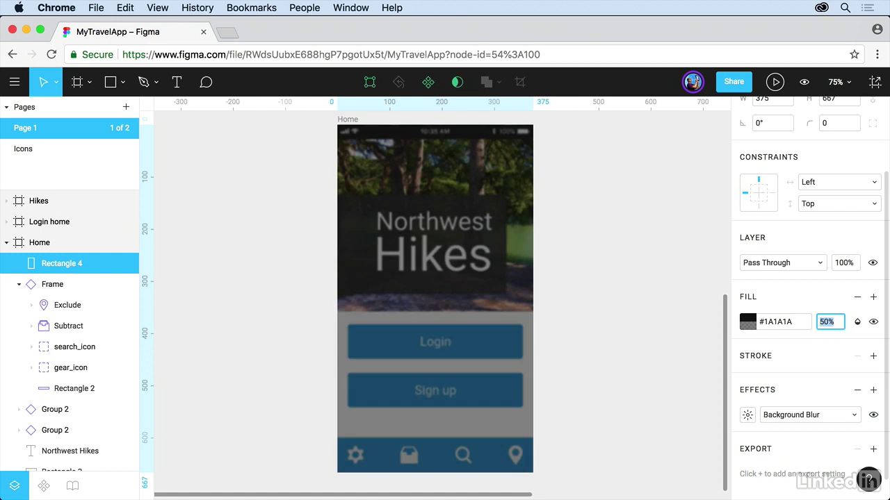
{"action": "key", "text": "shift+Up"}
{"action": "key", "text": "shift+Up"}
{"action": "key", "text": "shift+Up"}
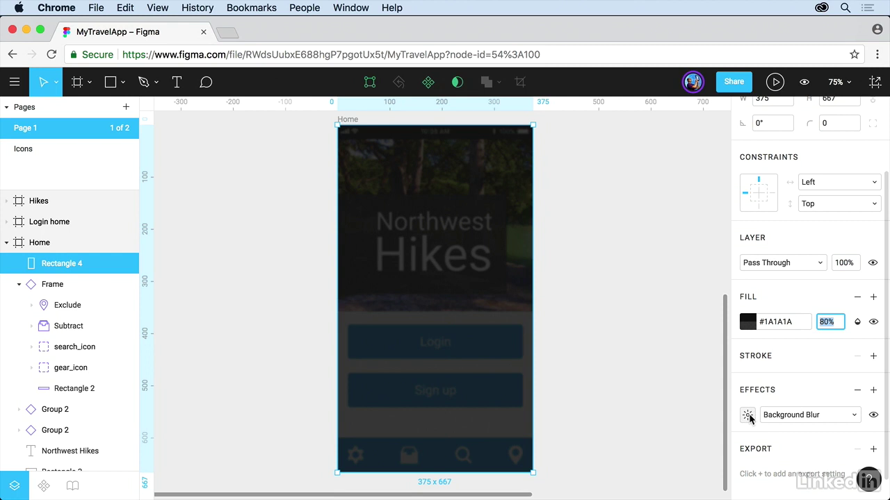
Raise the Background Blur amount to 23 so the Home screen beneath blurs.
{"action": "left_click", "coordinate": [748, 416]}
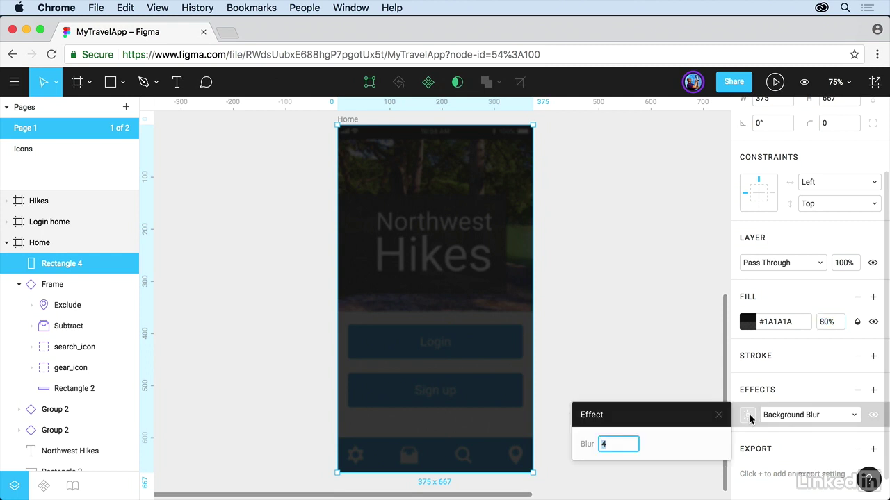
{"action": "key", "text": "Up"}
{"action": "key", "text": "Up"}
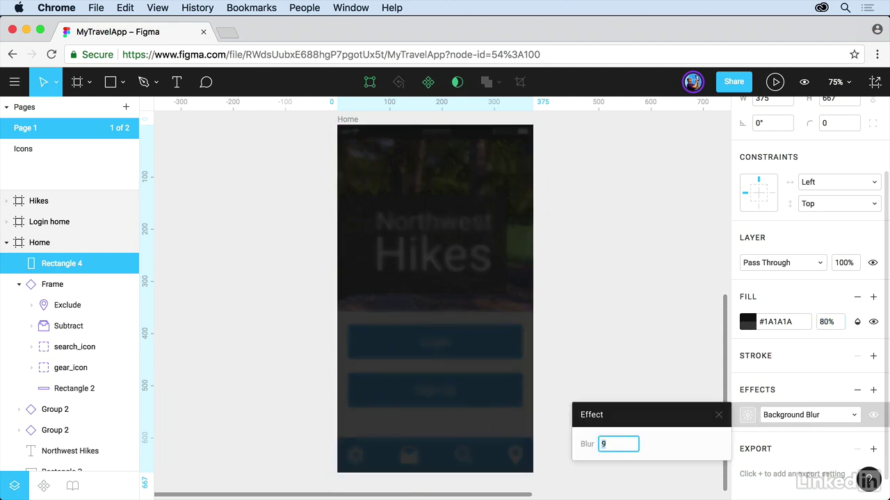
{"action": "key", "text": "Up"}
{"action": "key", "text": "Up"}
{"action": "key", "text": "Up"}
{"action": "key", "text": "Up"}
{"action": "key", "text": "Up"}
{"action": "key", "text": "Up"}
{"action": "key", "text": "Up"}
{"action": "key", "text": "Up"}
{"action": "key", "text": "Up"}
{"action": "key", "text": "Up"}
{"action": "key", "text": "Up"}
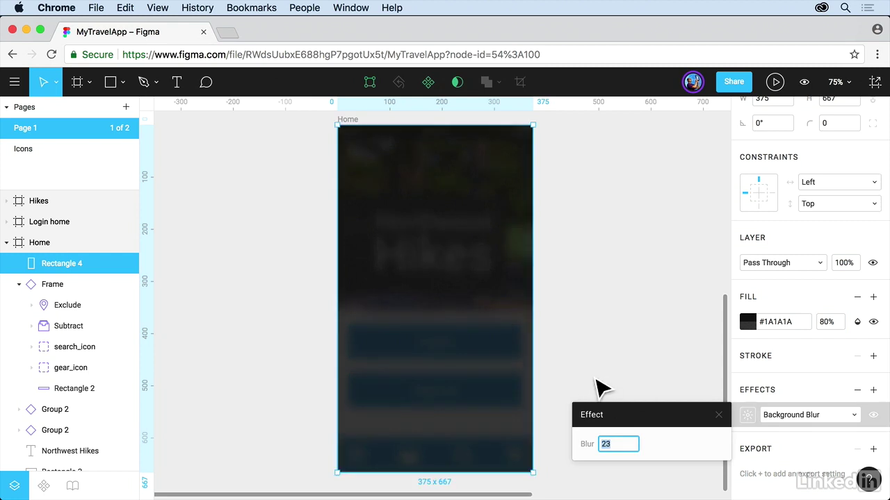
{"action": "left_click", "coordinate": [596, 387]}
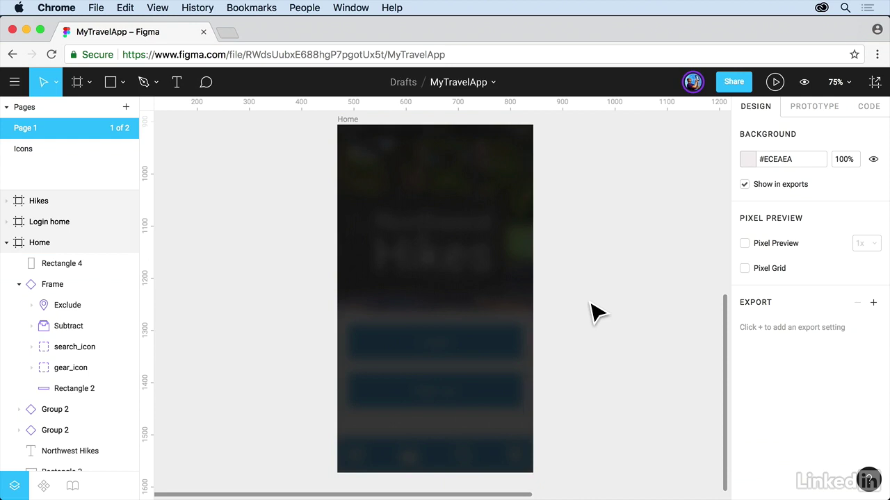
{"action": "scroll", "coordinate": [596, 313], "scroll_direction": "down", "scroll_amount": 5}
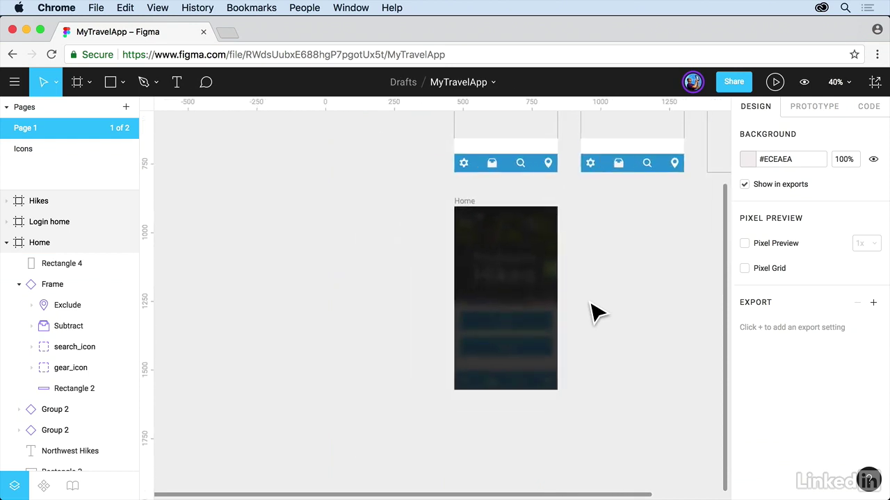
{"action": "scroll", "coordinate": [596, 313], "scroll_direction": "down", "scroll_amount": 2}
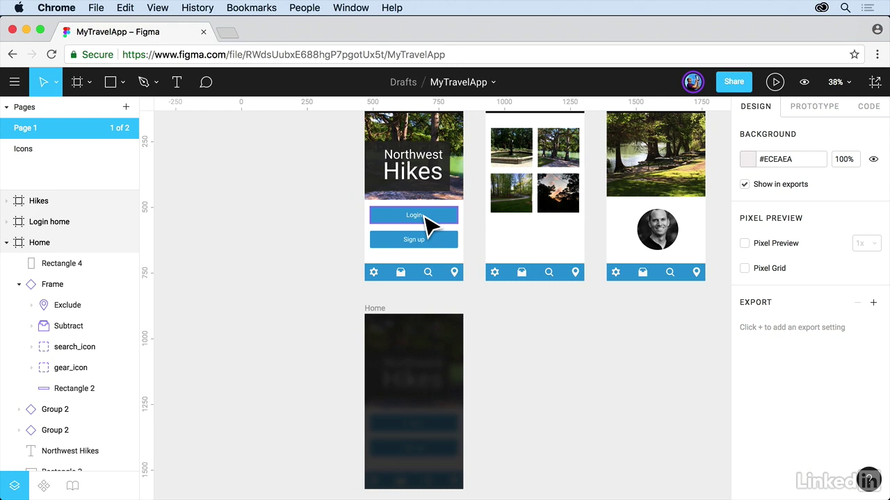
{"action": "scroll", "coordinate": [324, 225], "scroll_direction": "right", "scroll_amount": 5}
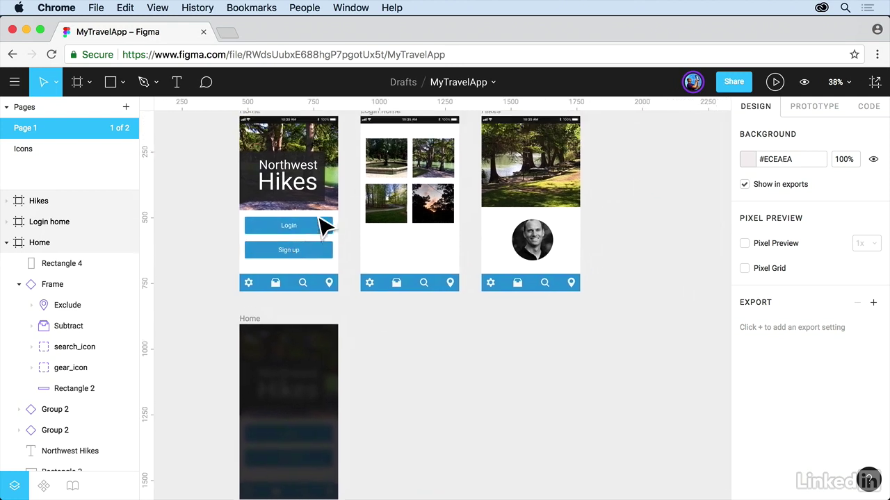